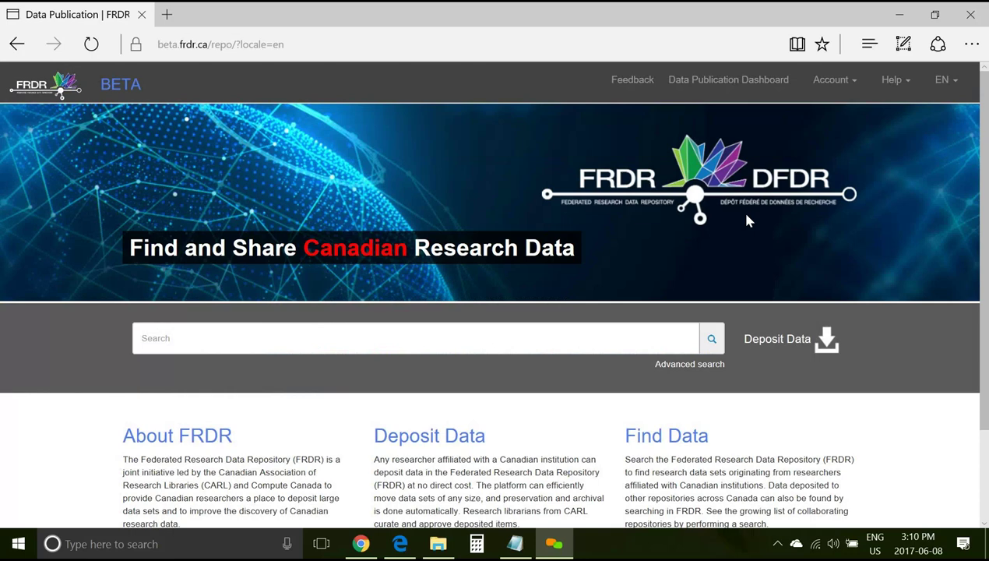
- Search the repository for 'invasive species' using the suggestion to list 4785 results
scroll(746, 217, "down", 2)
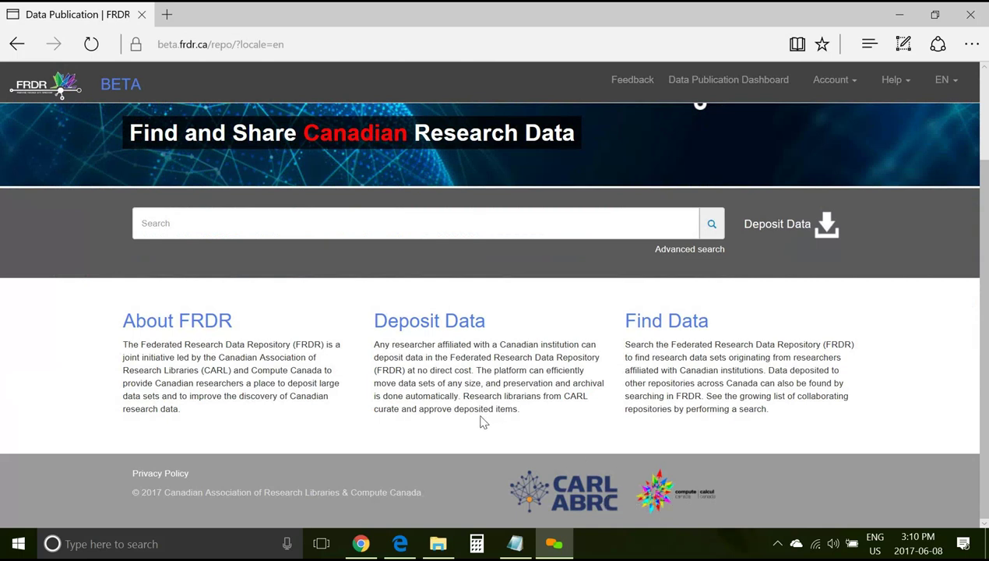
scroll(482, 421, "up", 3)
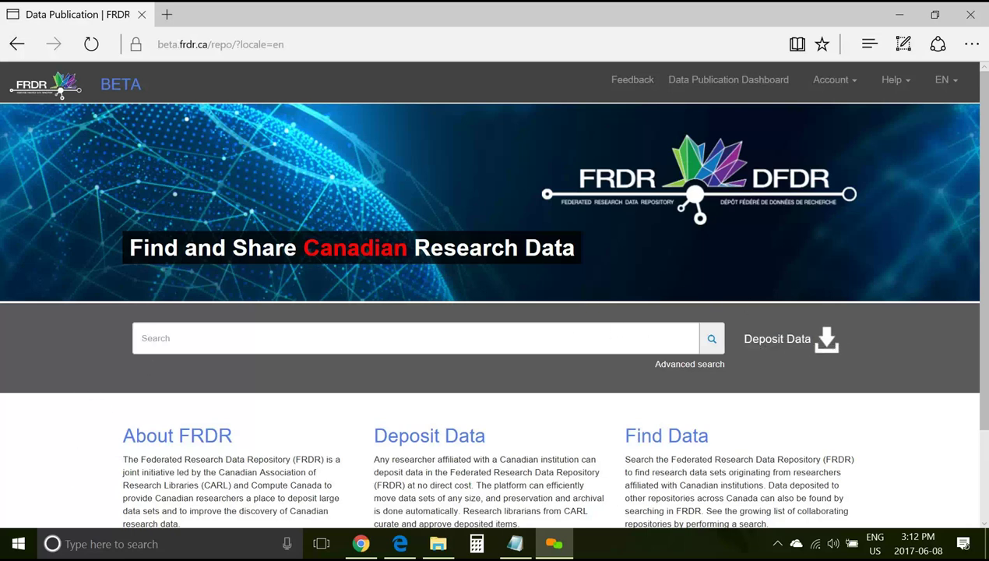
left_click(568, 340)
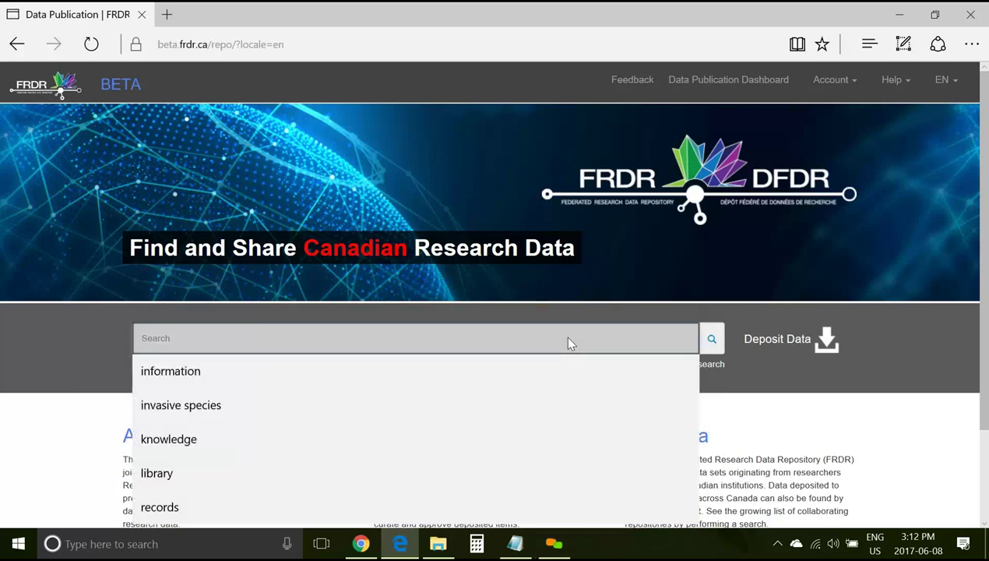
type("in")
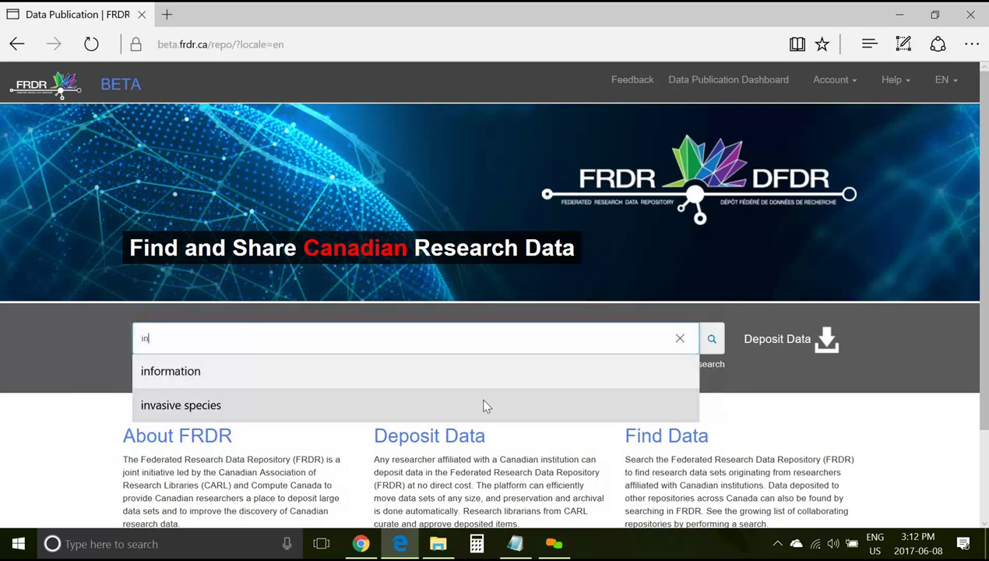
left_click(486, 404)
key("Return")
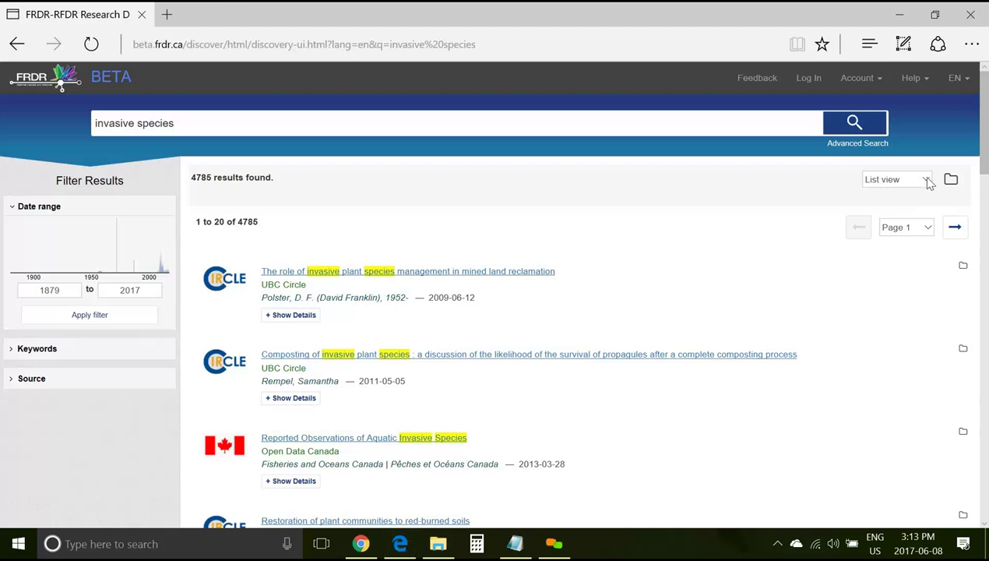
left_click(888, 179)
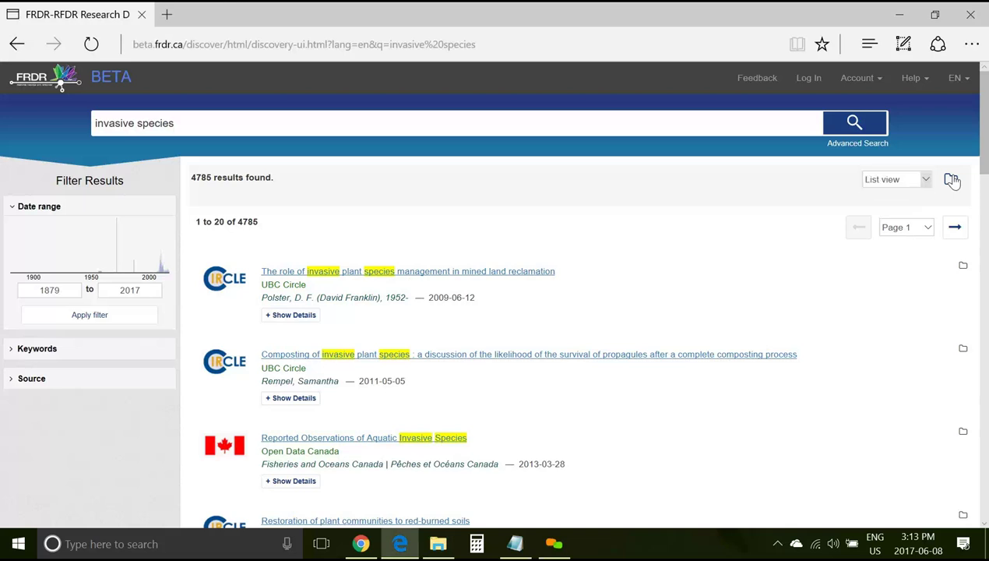
left_click(950, 181)
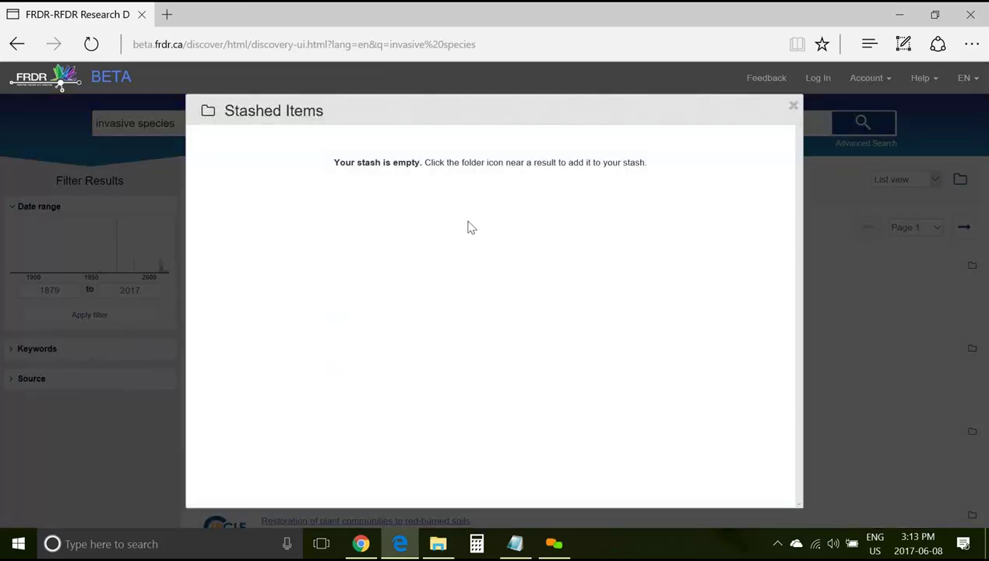
left_click(793, 107)
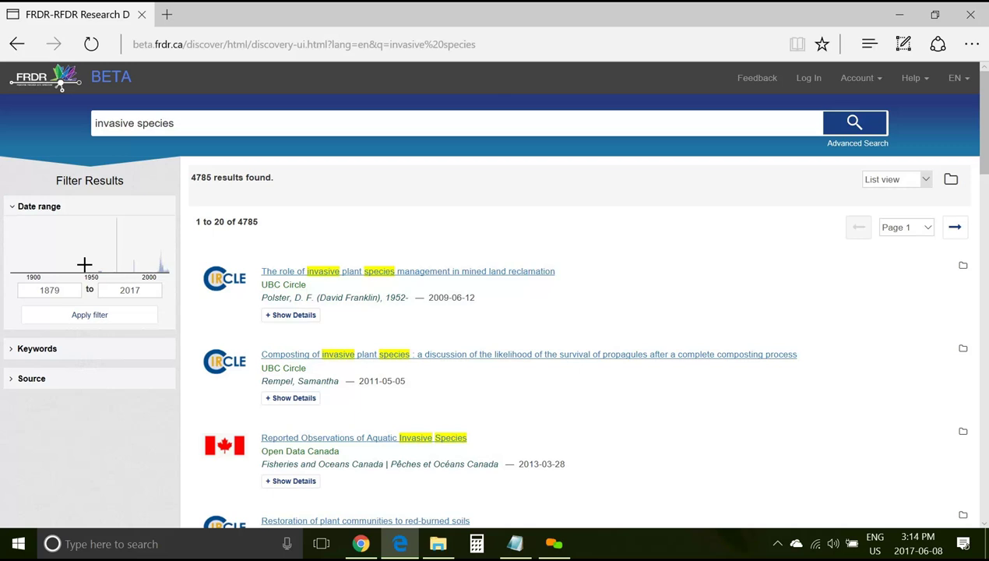
- Filter results to the FRDR source and open 'Observations of Invasive Alien Species in Saskatoon (Test Dataset)'
left_click(50, 382)
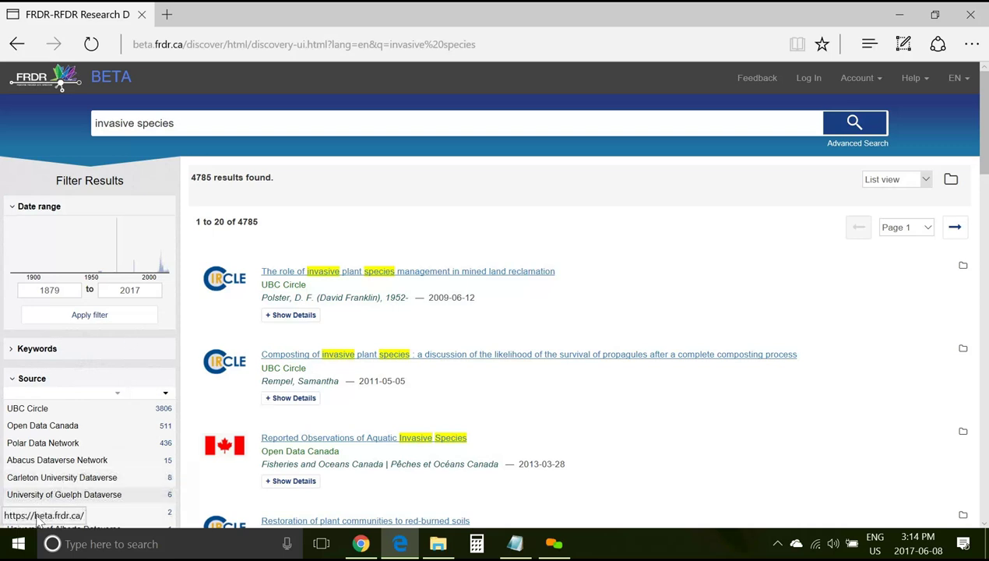
scroll(117, 459, "down", 1)
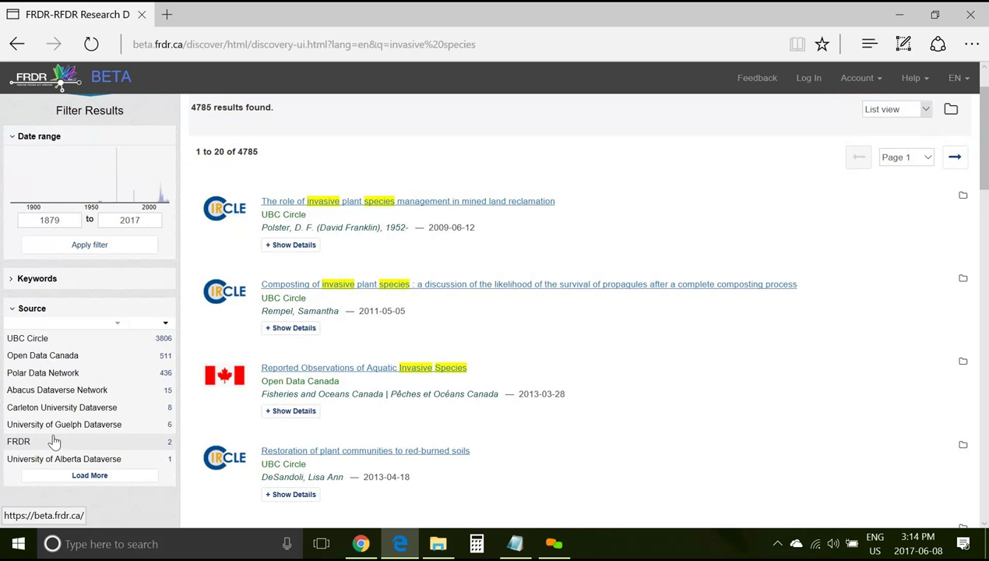
left_click(55, 440)
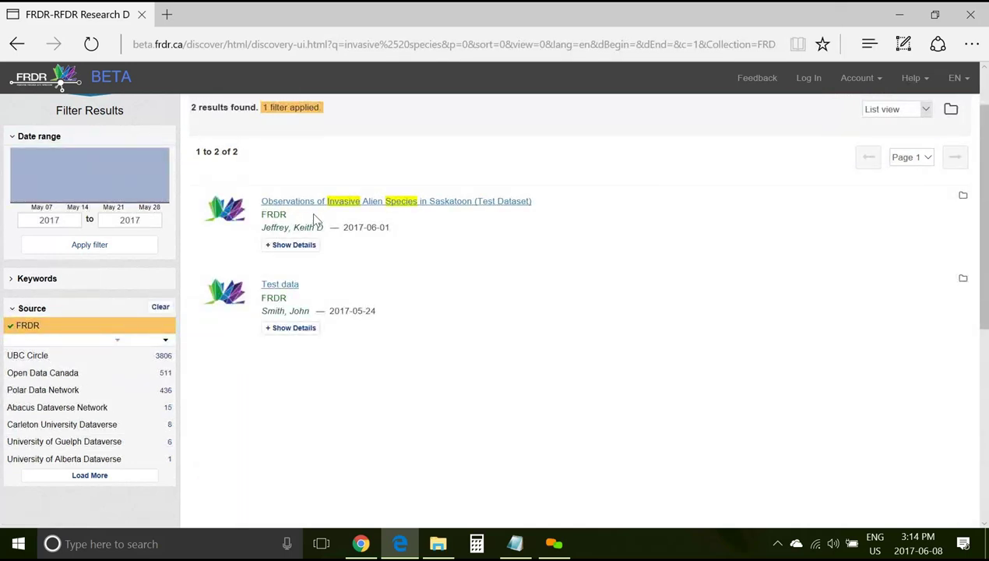
left_click(348, 204)
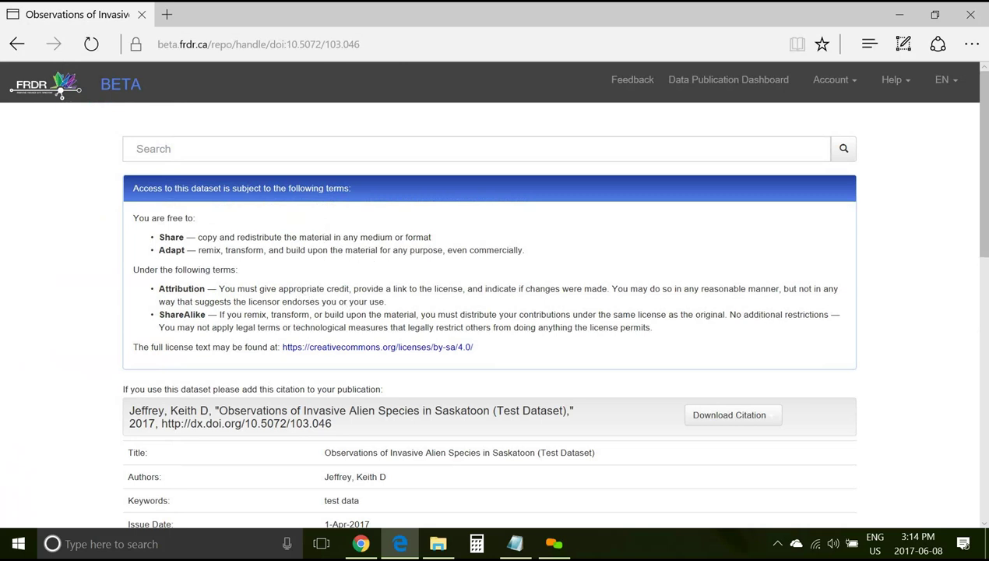
- Scroll through the record's licence, metadata table and Files in Dataset panel showing submitted_data and globus_metadata.json
scroll(344, 347, "down", 3)
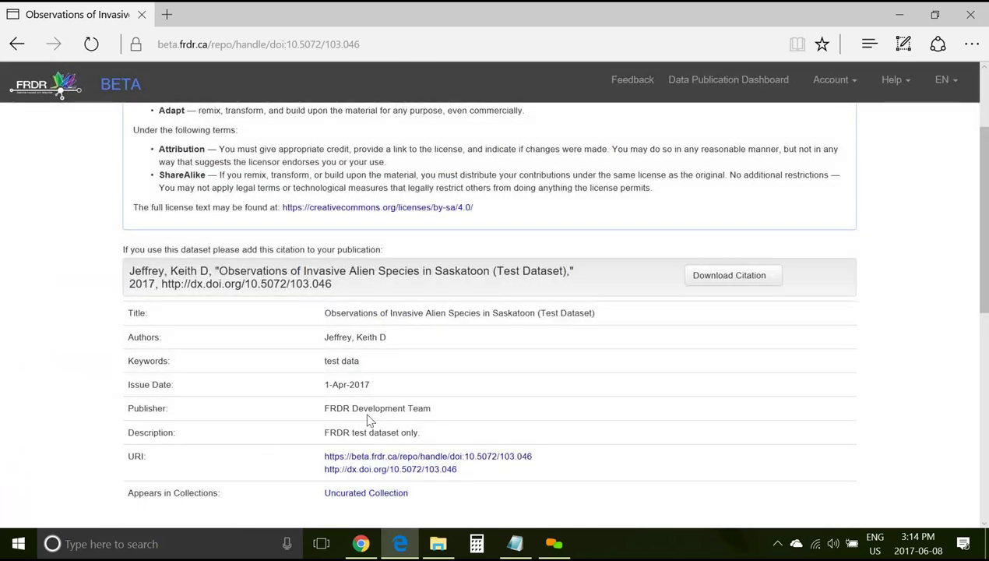
scroll(369, 420, "down", 3)
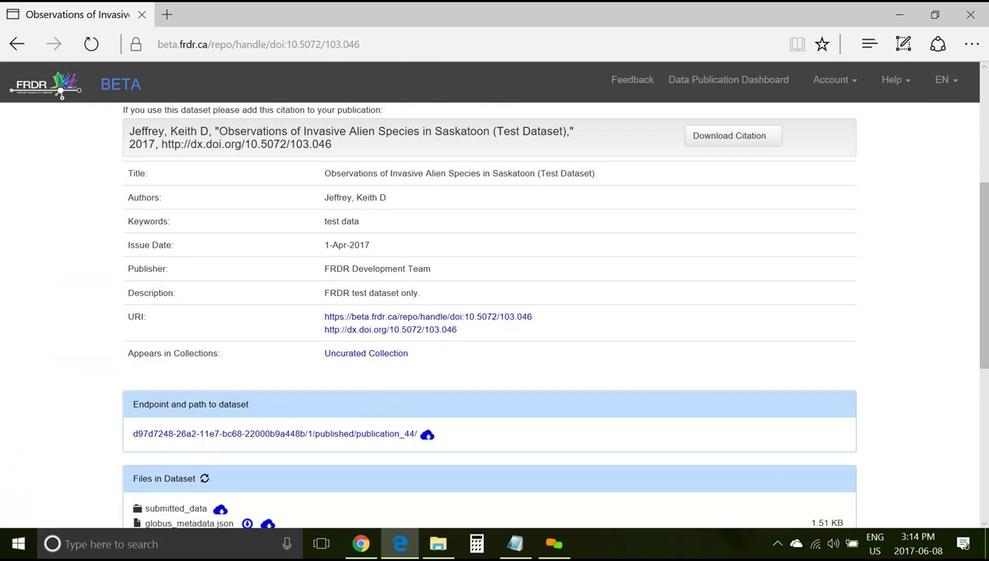
scroll(380, 343, "up", 1)
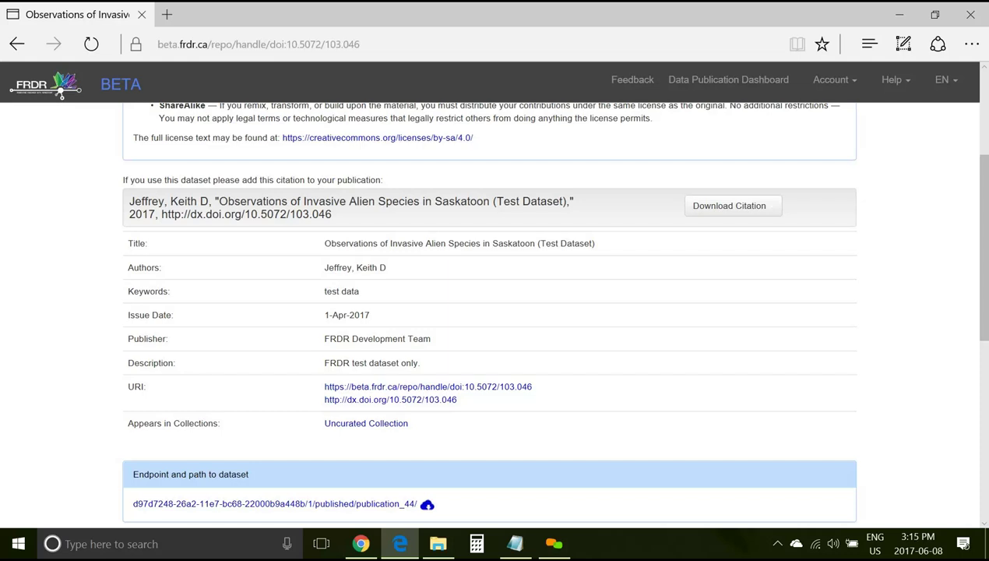
scroll(272, 298, "down", 3)
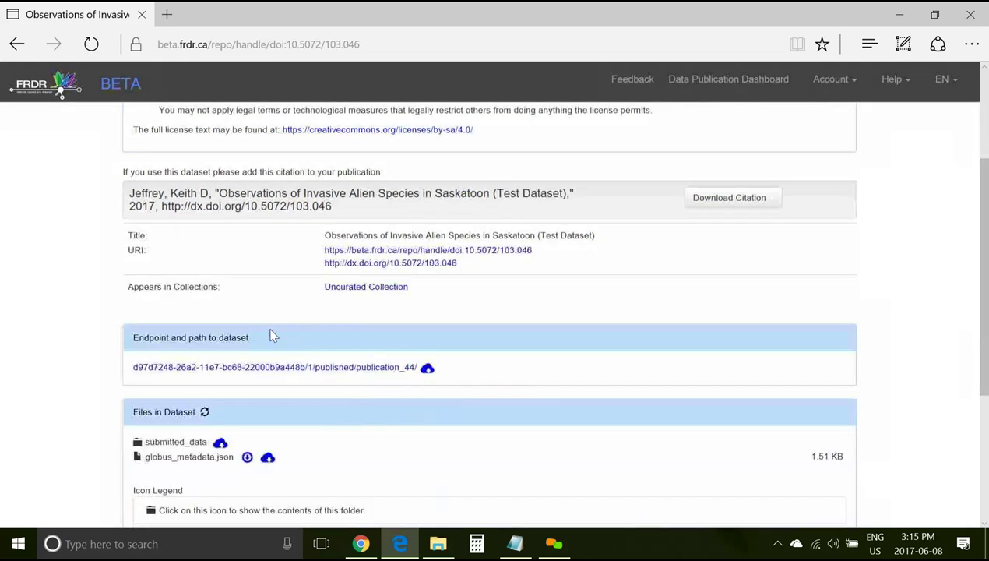
scroll(489, 312, "down", 2)
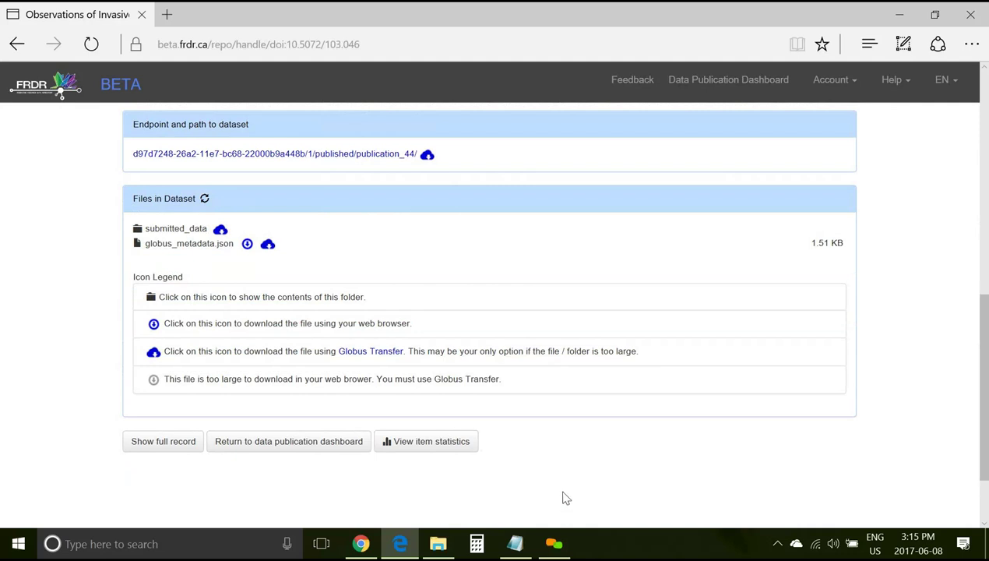
- Send submitted_data to Globus Transfer with FRDR Beta Test Data as the destination endpoint
left_click(221, 231)
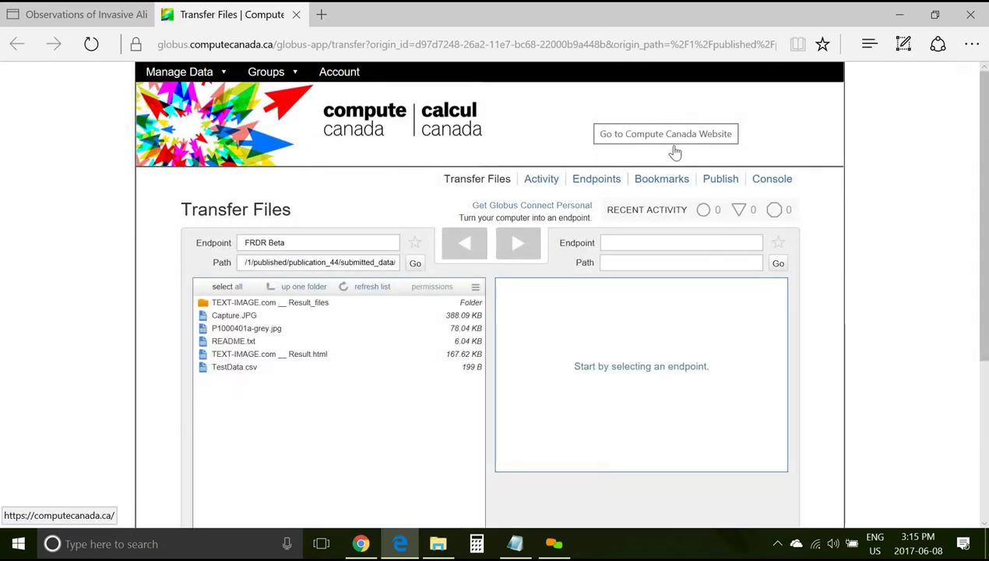
left_click(646, 242)
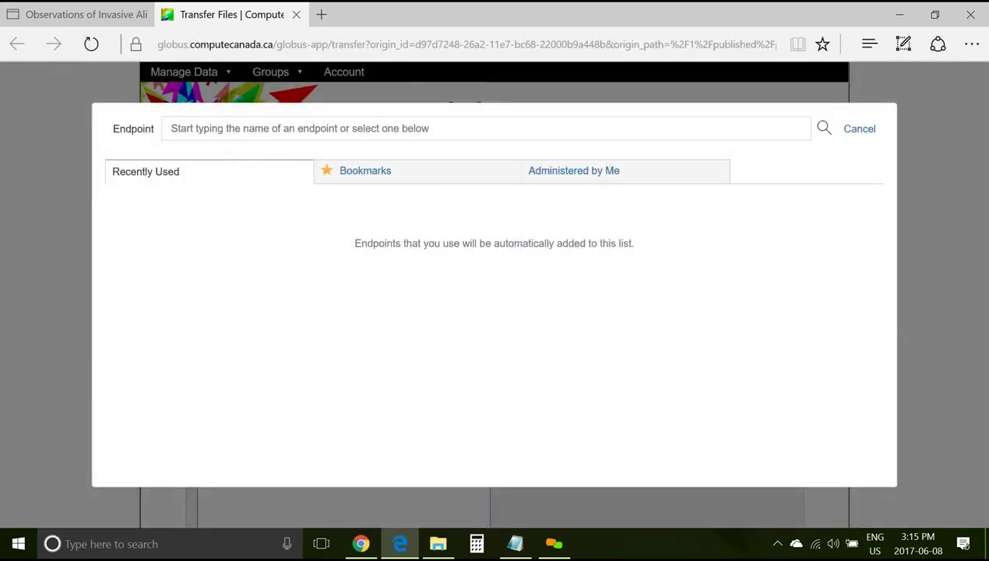
left_click(352, 129)
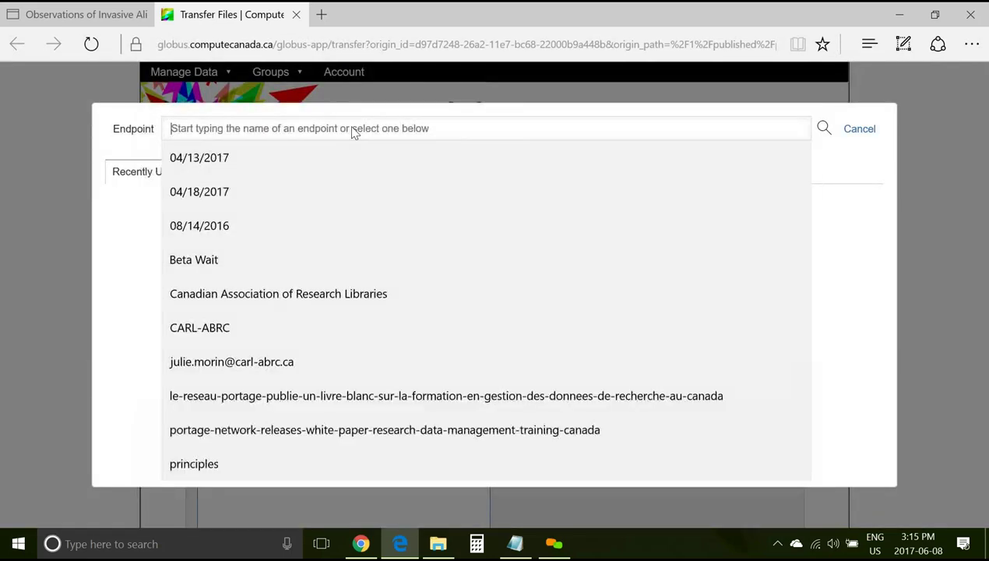
type("bet")
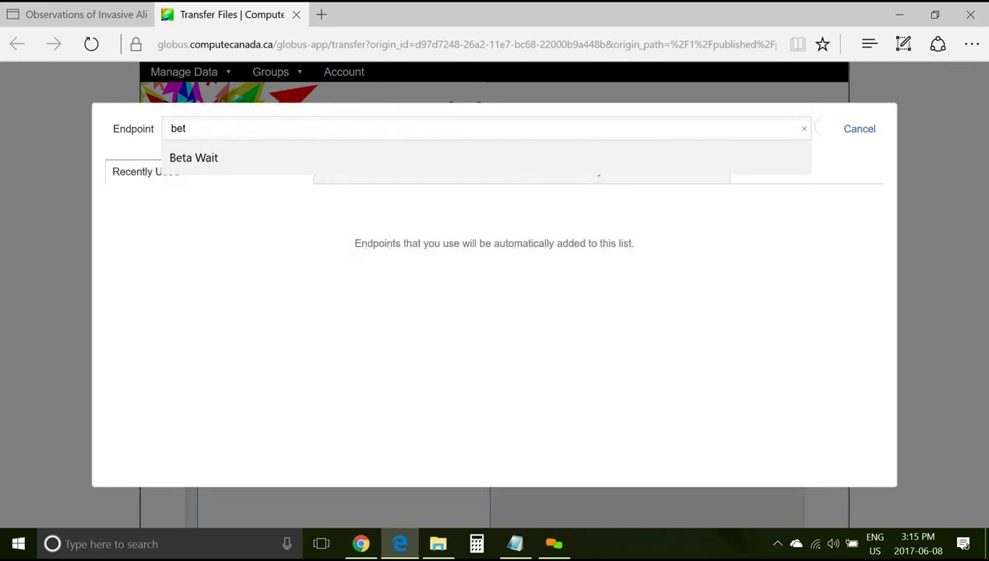
type("a Test Data")
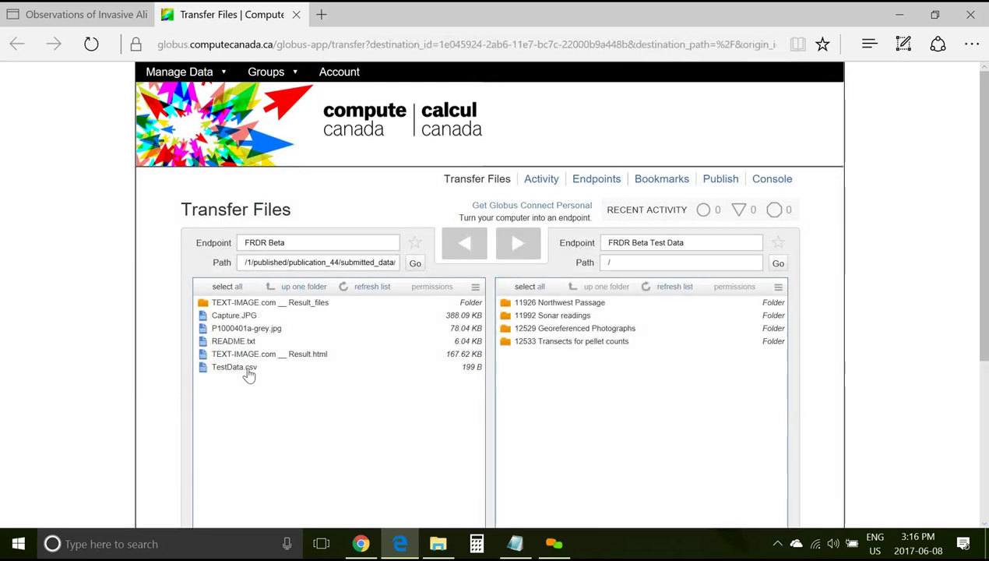
left_click(274, 303)
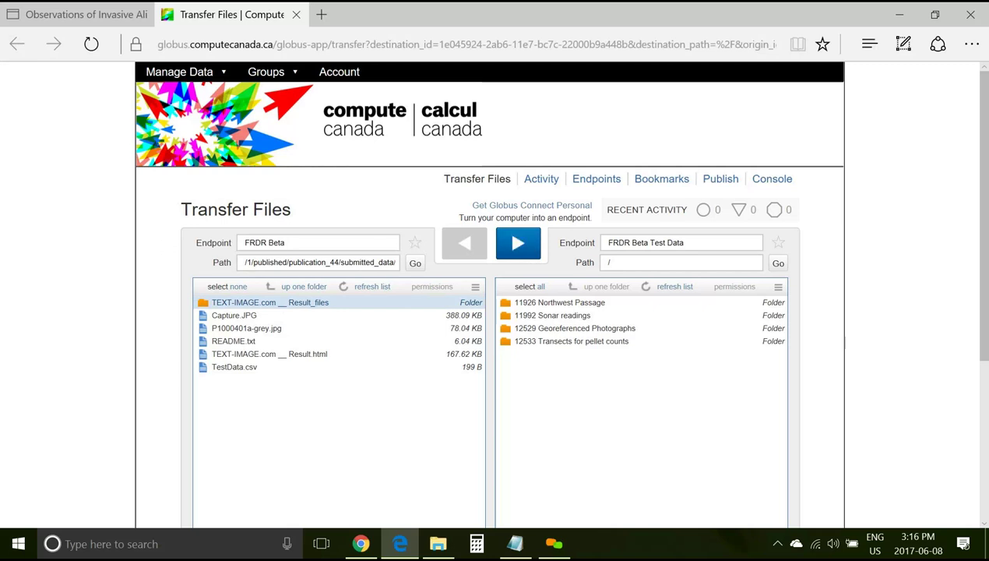
- Close the Globus transfer page, return to the FRDR home page and show the Account menu
left_click(296, 15)
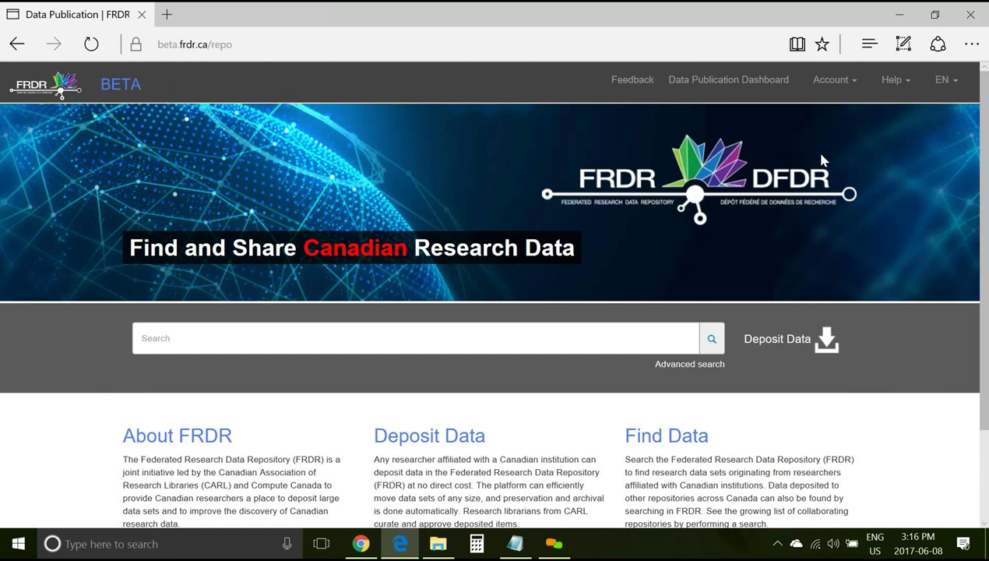
left_click(852, 87)
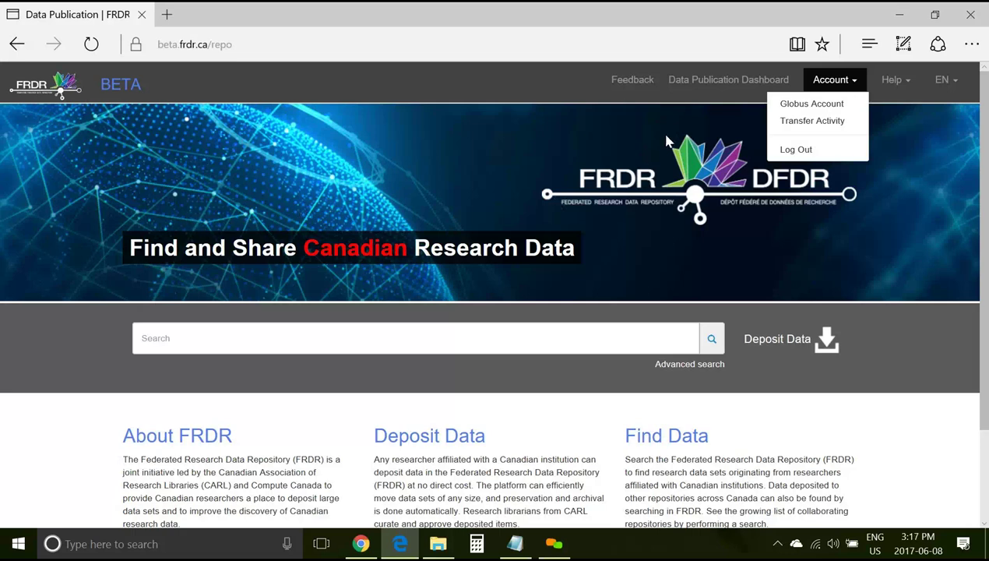
- From the Data Publication Dashboard, start a Curated Collection submission and accept the CC-BY-SA 4.0 licence
left_click(719, 81)
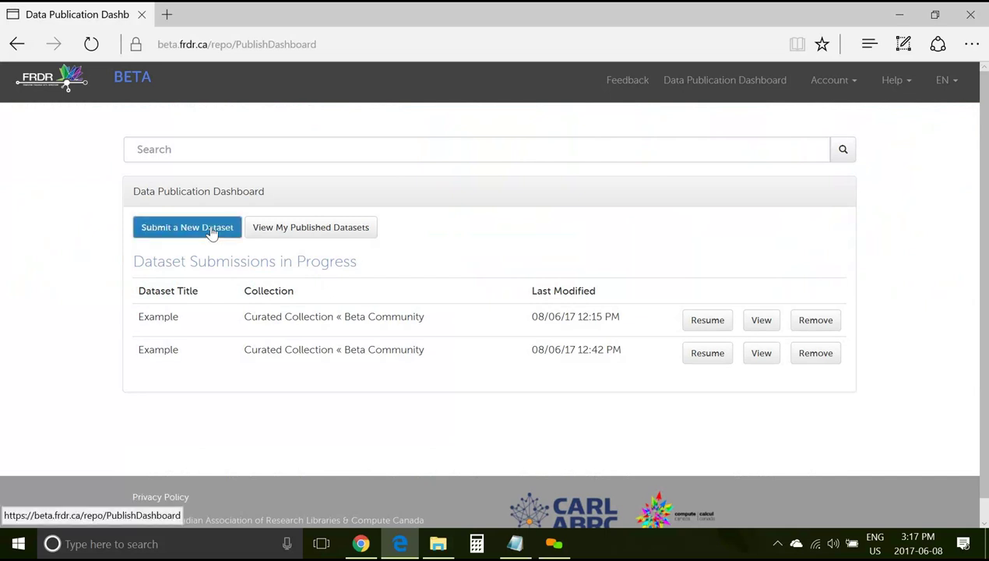
left_click(211, 232)
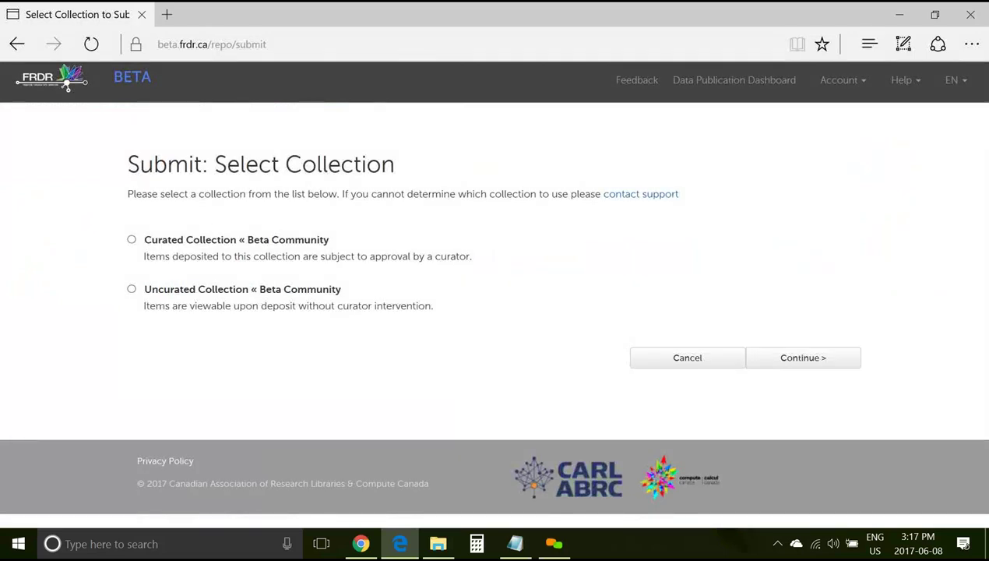
left_click(132, 240)
left_click(780, 362)
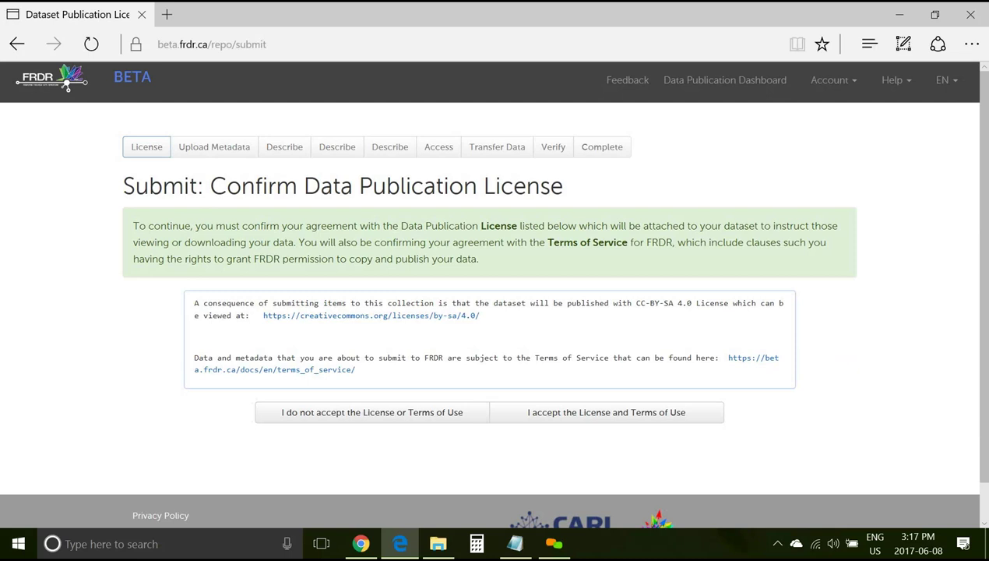
left_click(584, 419)
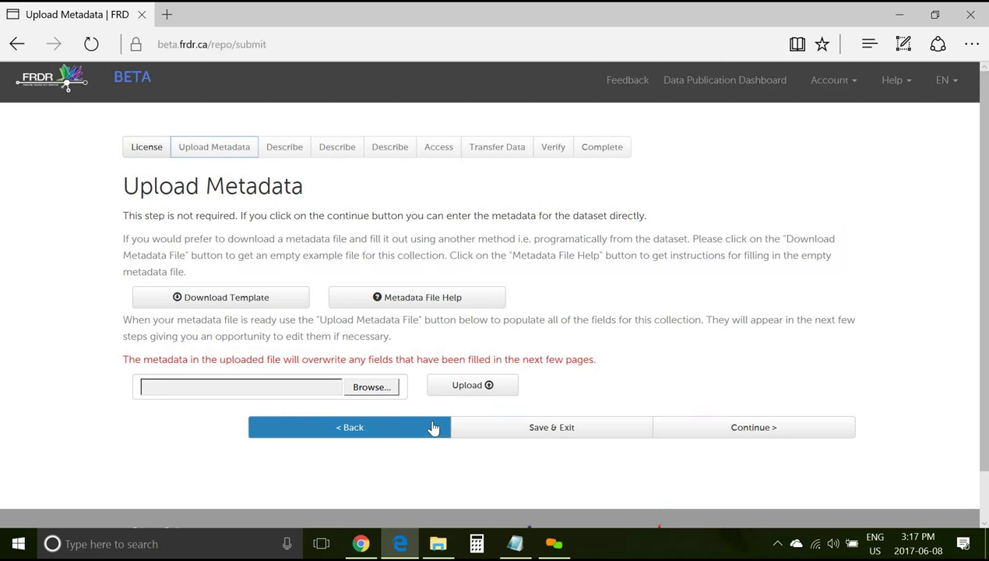
- Skip the metadata upload, title the dataset 'Example' and enter the author's last and first names
left_click(755, 427)
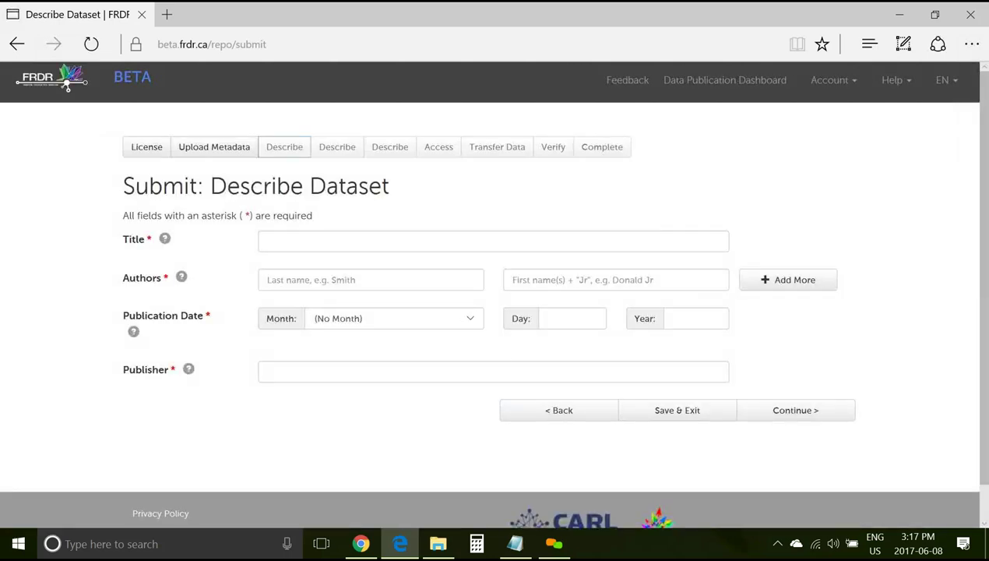
left_click(361, 241)
left_click(361, 267)
left_click(356, 282)
left_click(356, 307)
left_click(589, 280)
left_click(589, 308)
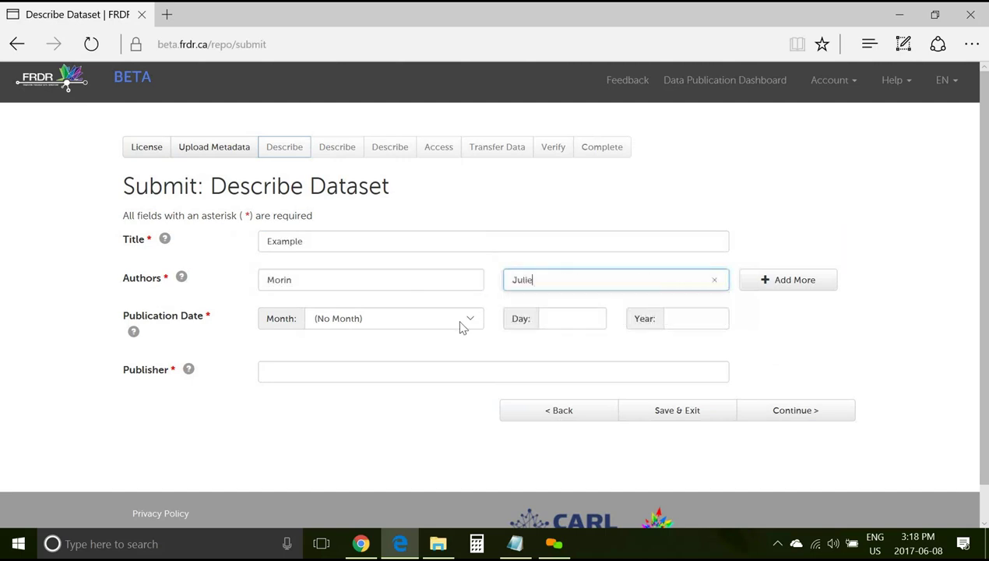
- Set the publication date to June 08, 2017 and publisher to 'Example', then save
left_click(471, 323)
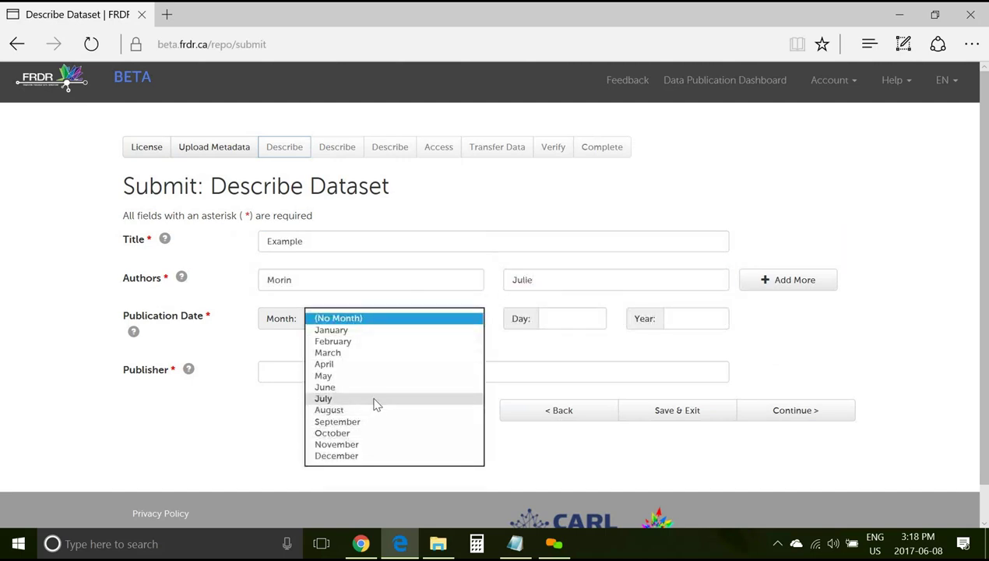
left_click(381, 389)
left_click(569, 319)
left_click(554, 347)
left_click(674, 320)
left_click(678, 362)
key("Tab")
left_click(367, 400)
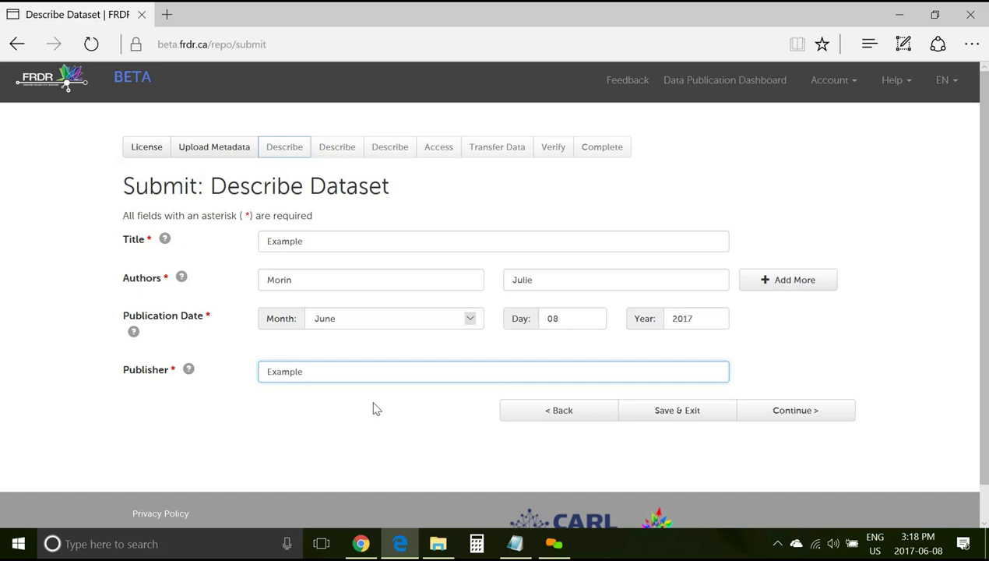
left_click(797, 418)
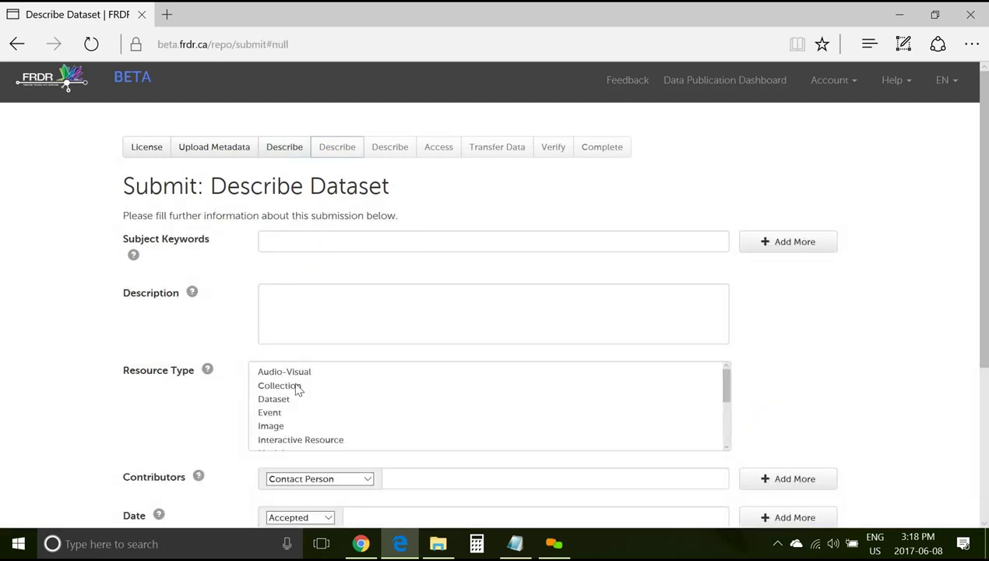
- Leave the keywords and description page empty and continue past it
scroll(302, 388, "down", 2)
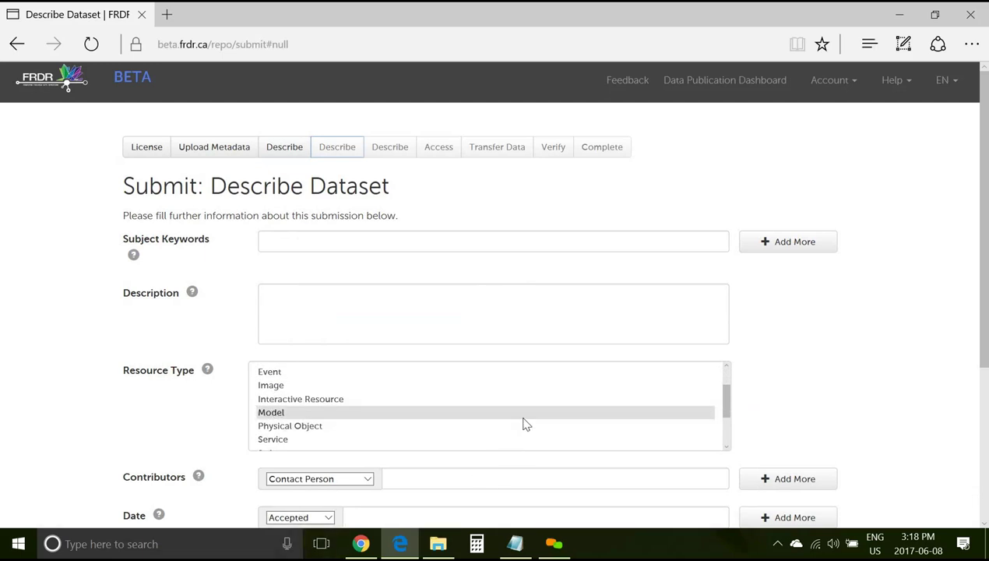
scroll(739, 425, "down", 3)
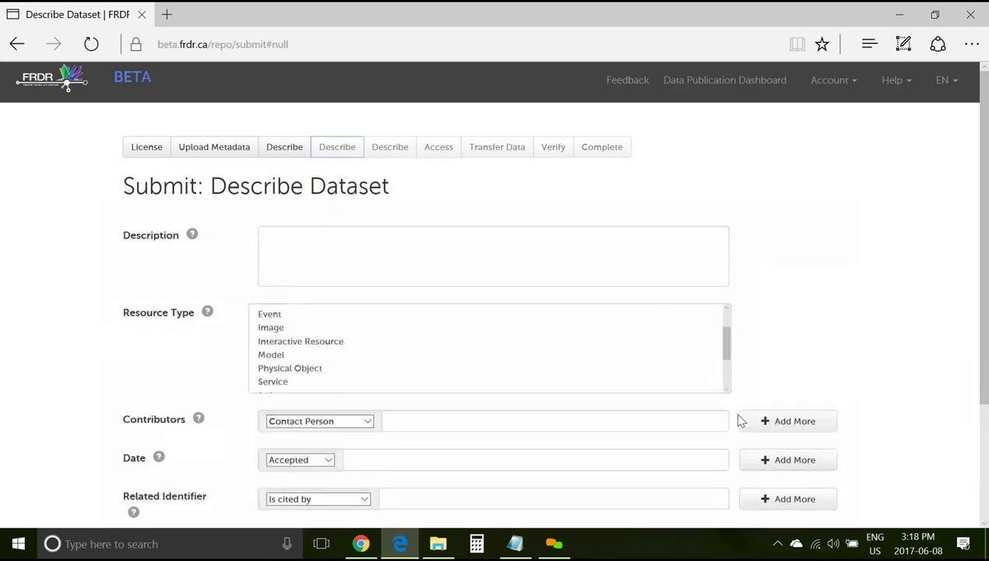
left_click(768, 374)
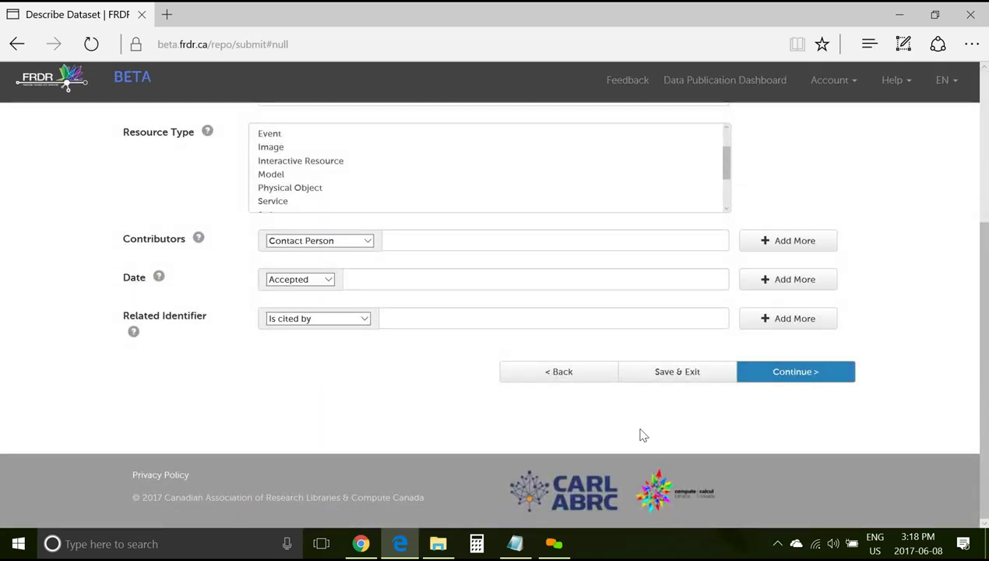
- Skip Geolocation and keep Access public with no embargo, reaching the Transfer Dataset step
left_click(802, 404)
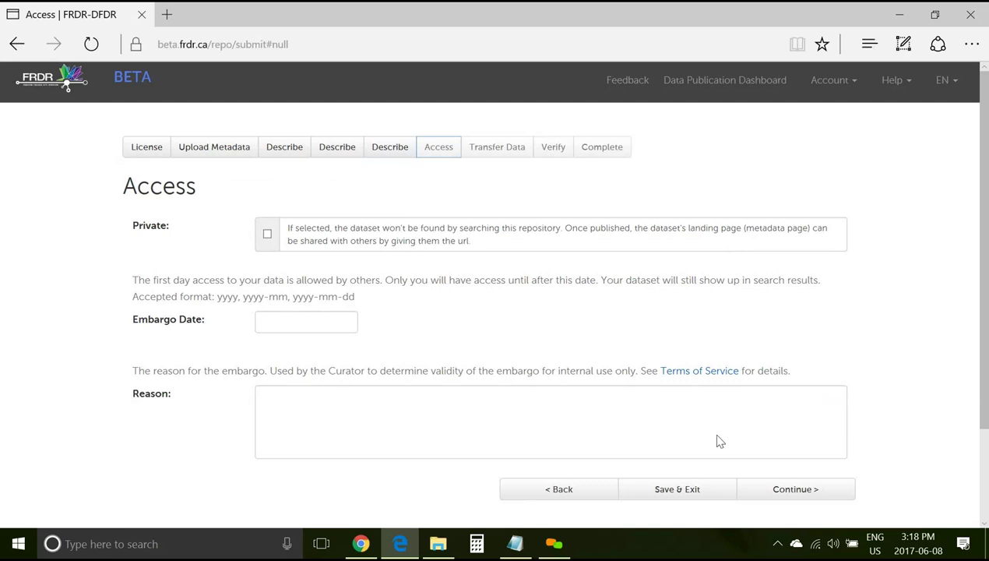
left_click(796, 489)
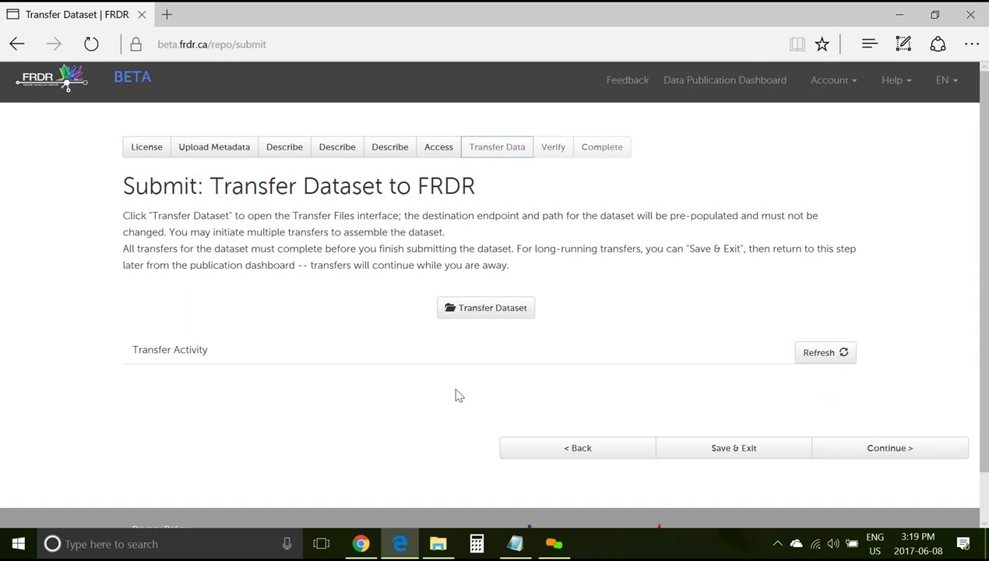
- In the transfer window, pick FRDR Beta Test Data as source and send 11926 Northwest Passage across
left_click(479, 313)
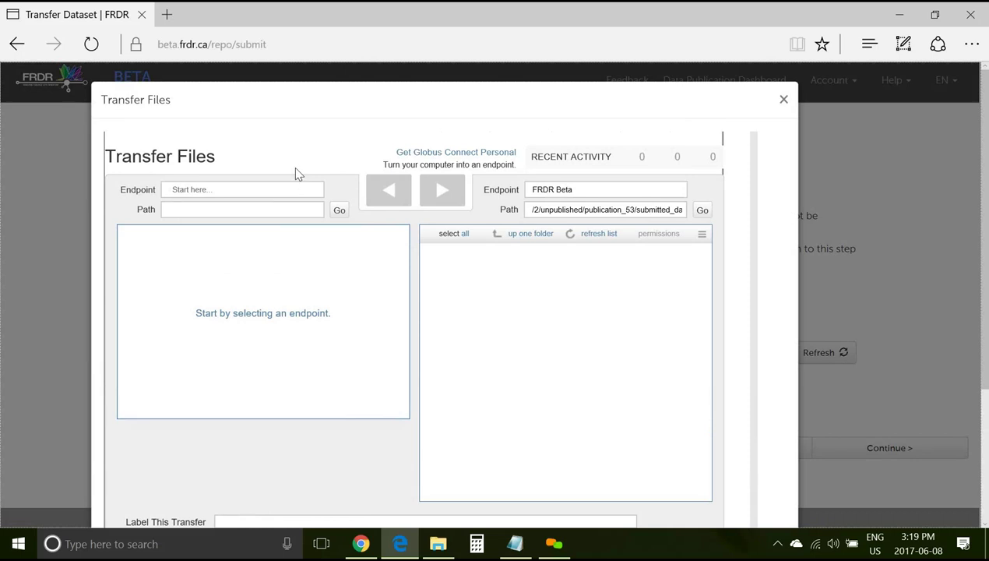
left_click(259, 199)
left_click(261, 229)
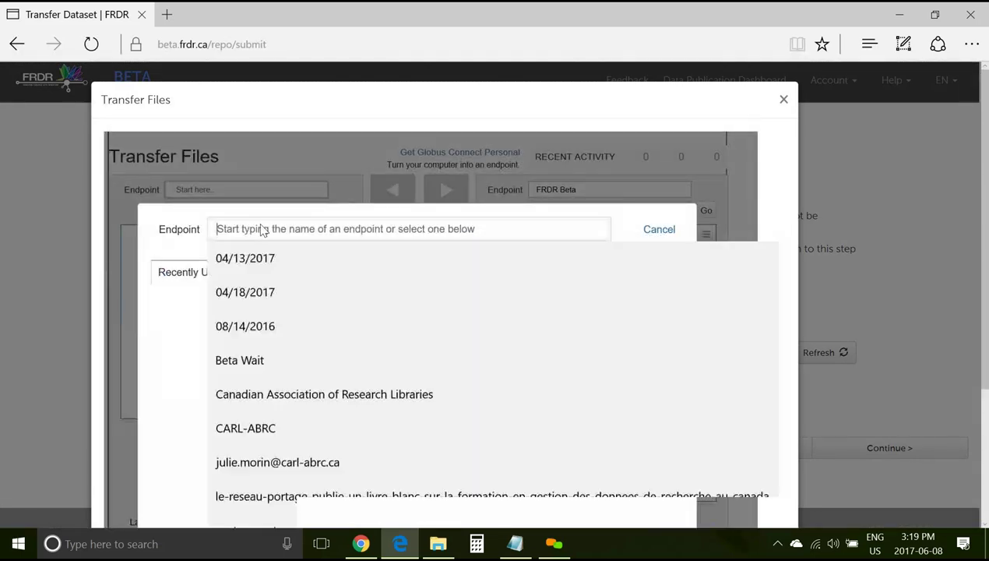
type("beta")
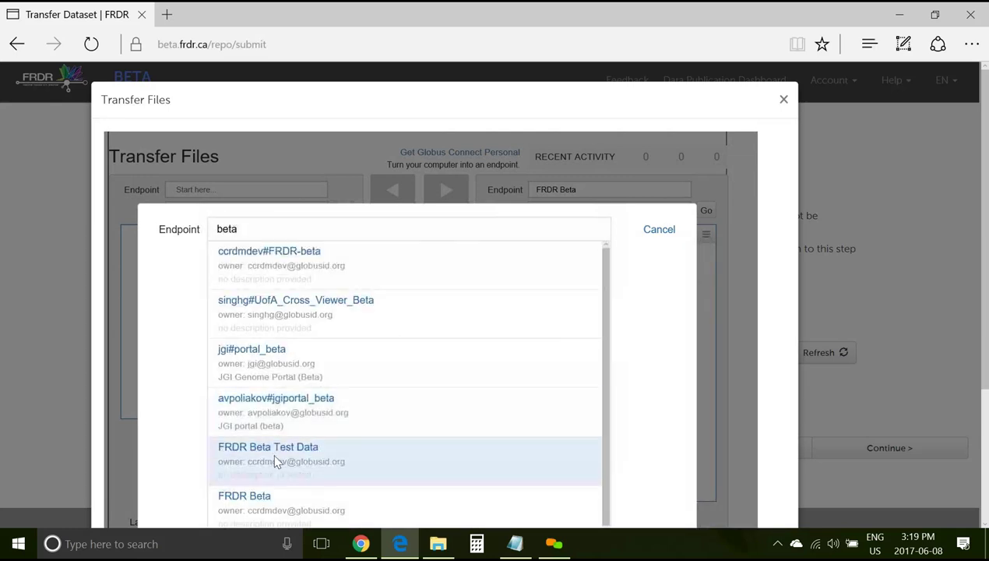
left_click(274, 458)
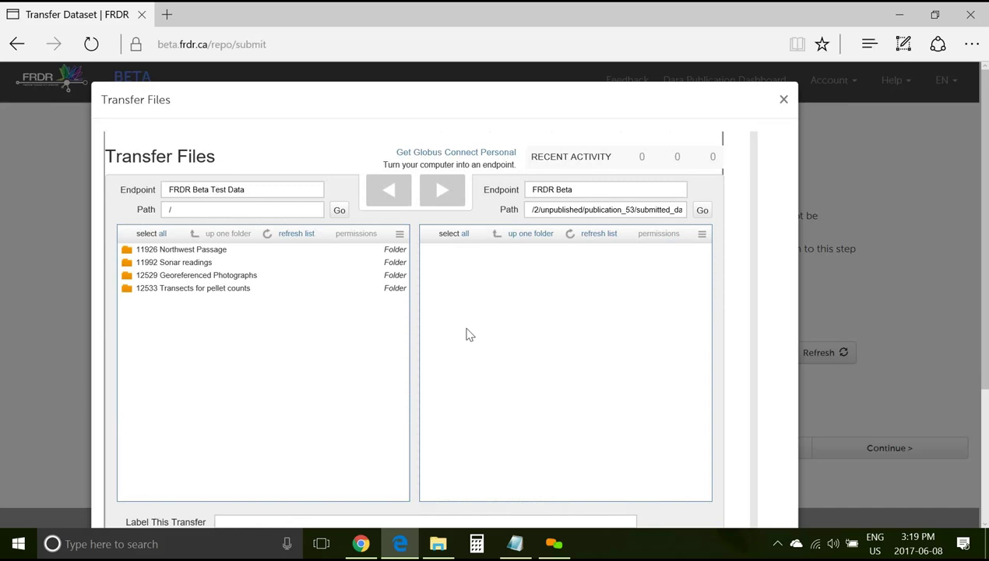
left_click(173, 251)
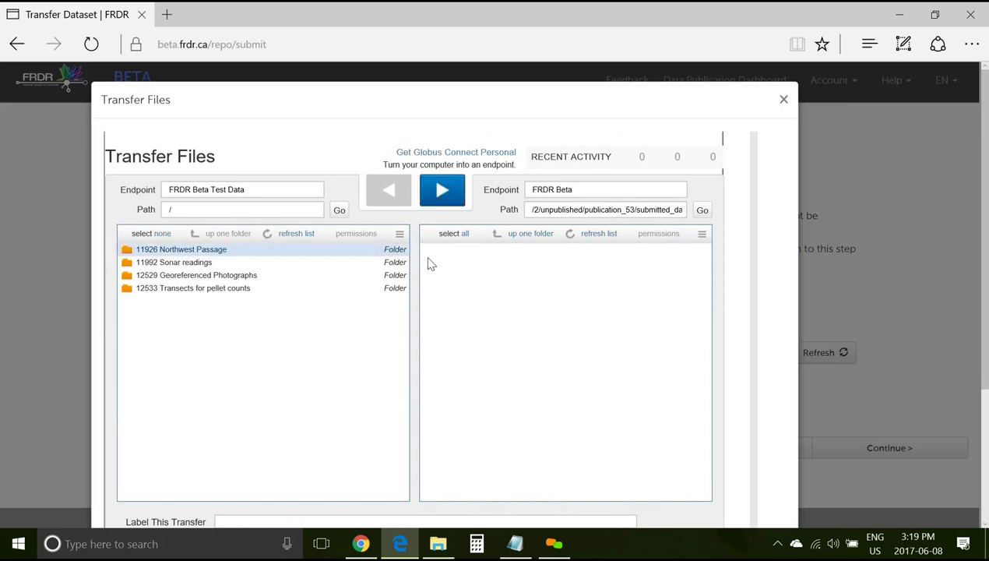
left_click(449, 199)
- Close the Transfer Files dialog and refresh until the transfer shows SUCCEEDED with 109.104 MB
left_click(784, 97)
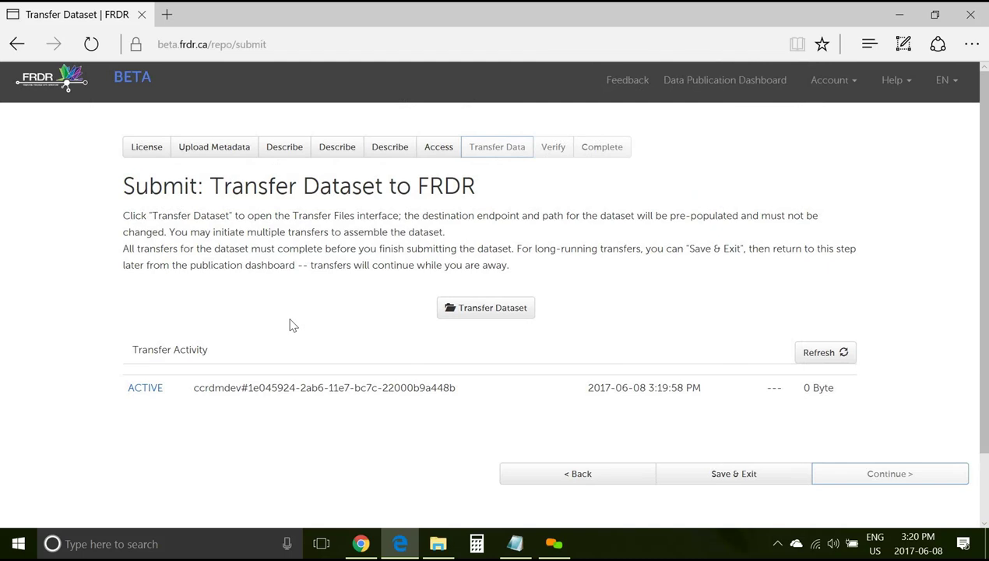
left_click(94, 46)
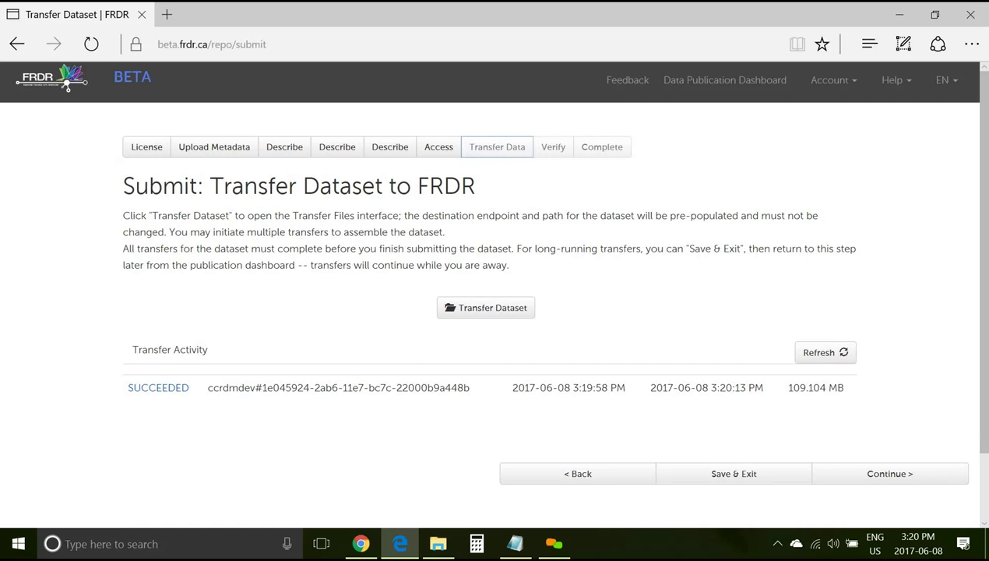
- Advance to the Verify Dataset step and finalize the example dataset submission for approval
left_click(854, 474)
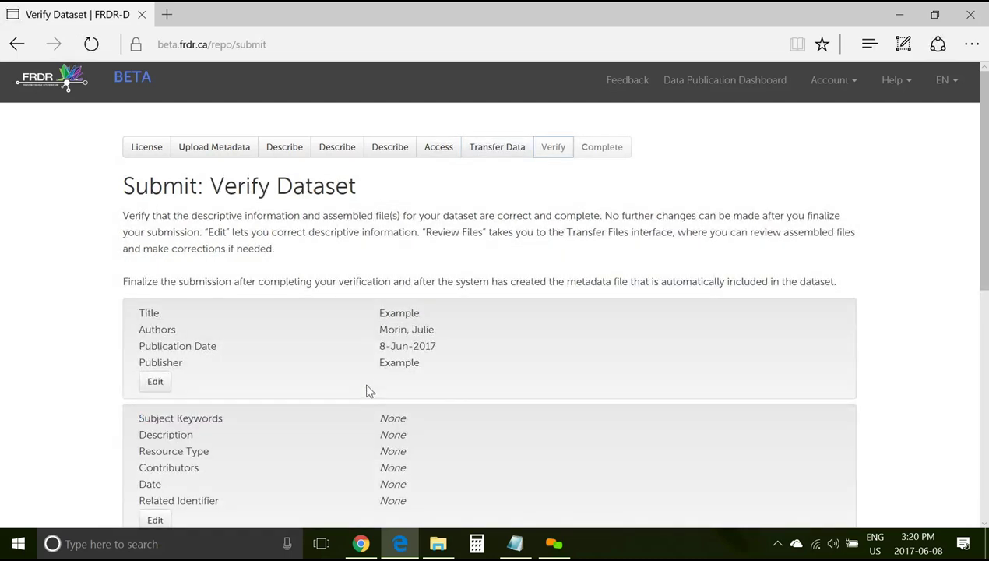
scroll(369, 390, "down", 6)
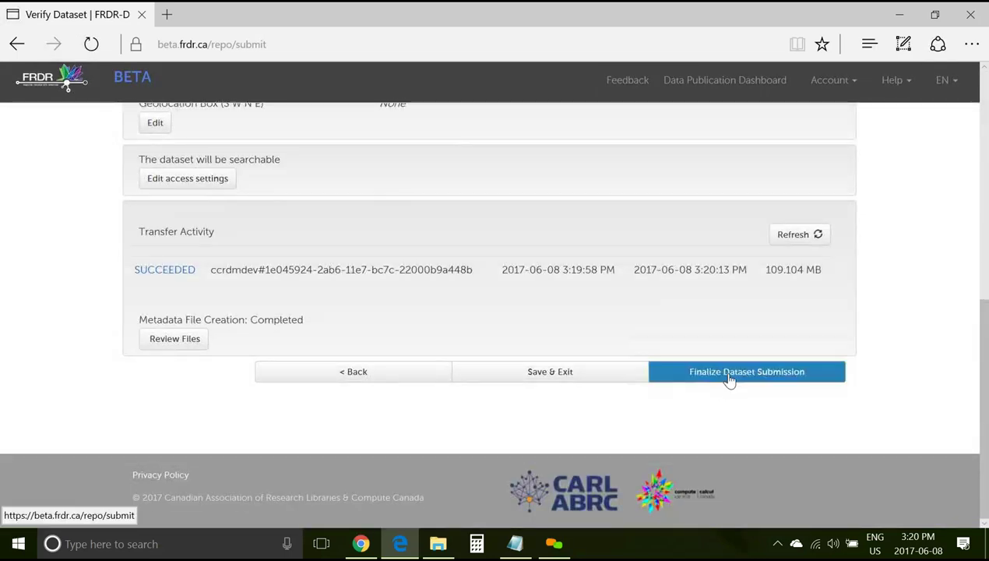
left_click(729, 375)
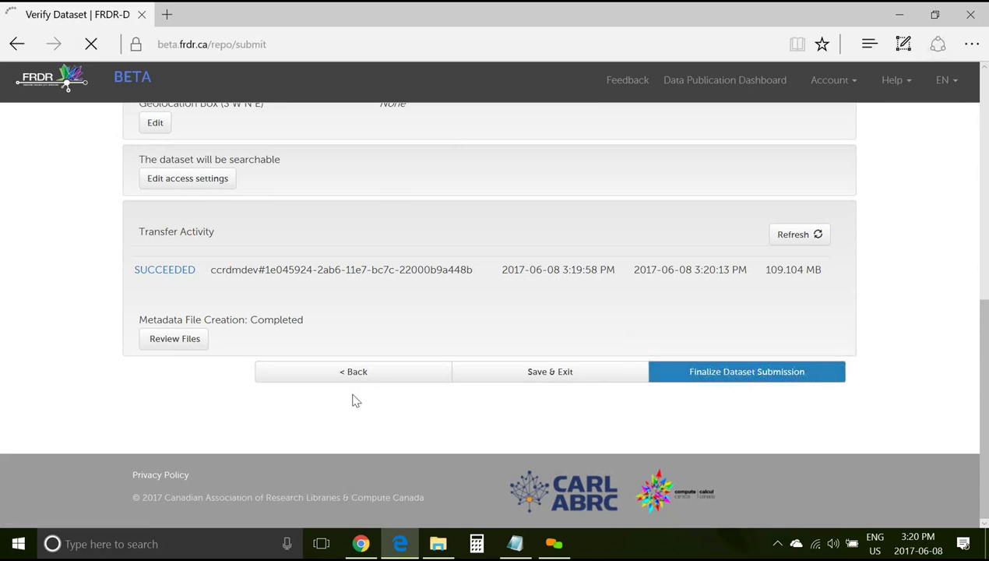